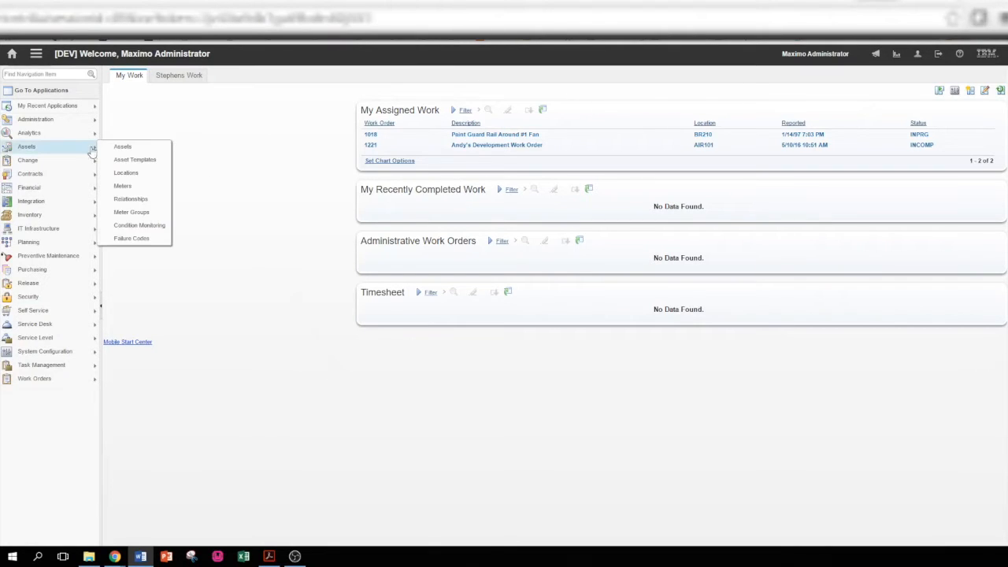
Go to the Locations application from the Assets menu of the Start Center
click(148, 177)
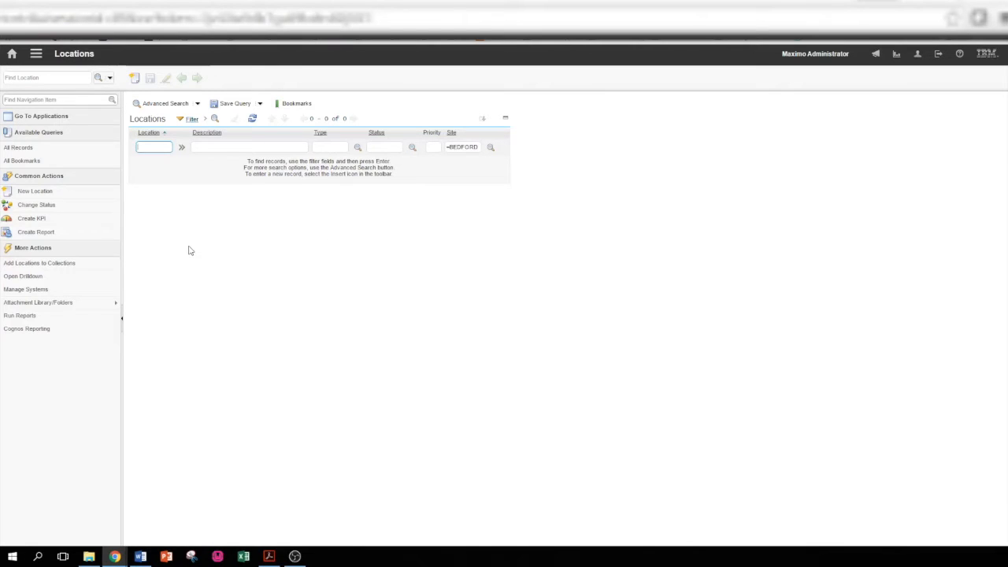
Attempt a new system row in Manage Systems, dismiss the error and cancel the dialog
click(106, 294)
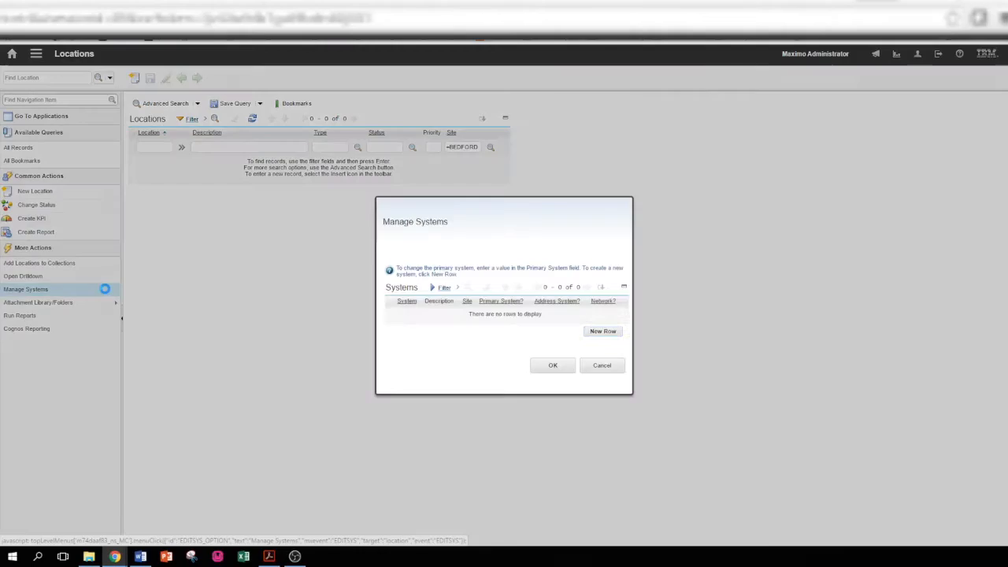
click(600, 331)
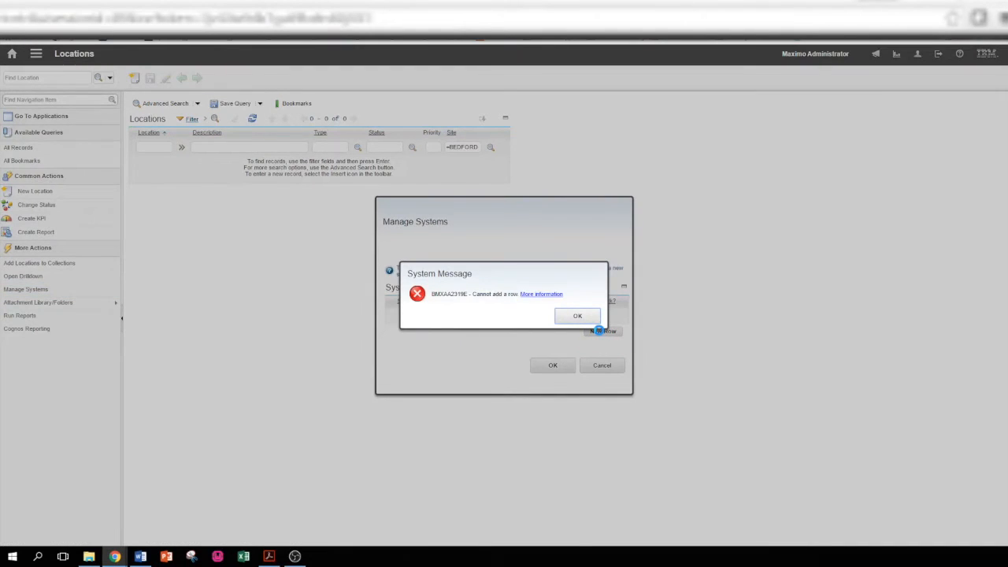
click(566, 319)
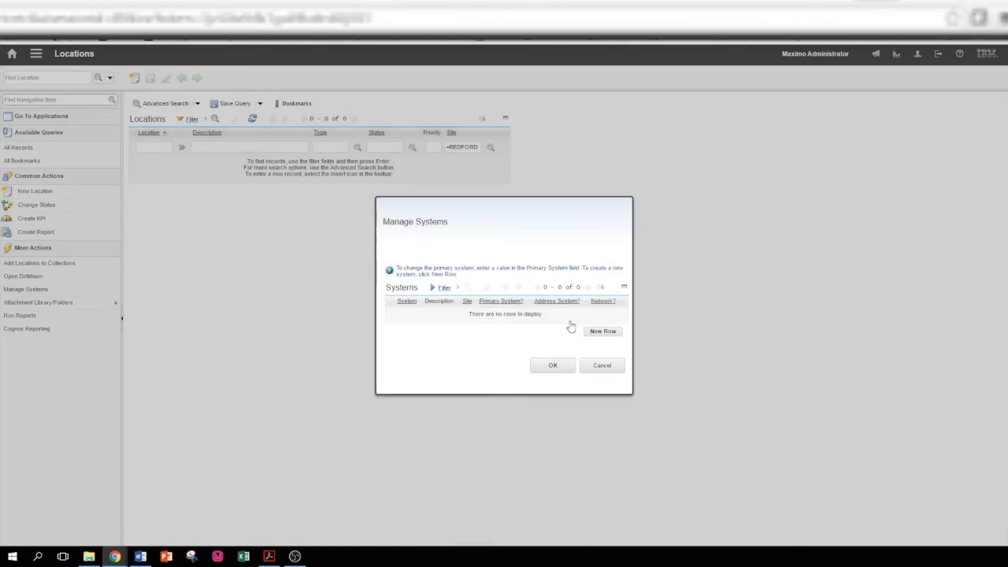
click(569, 367)
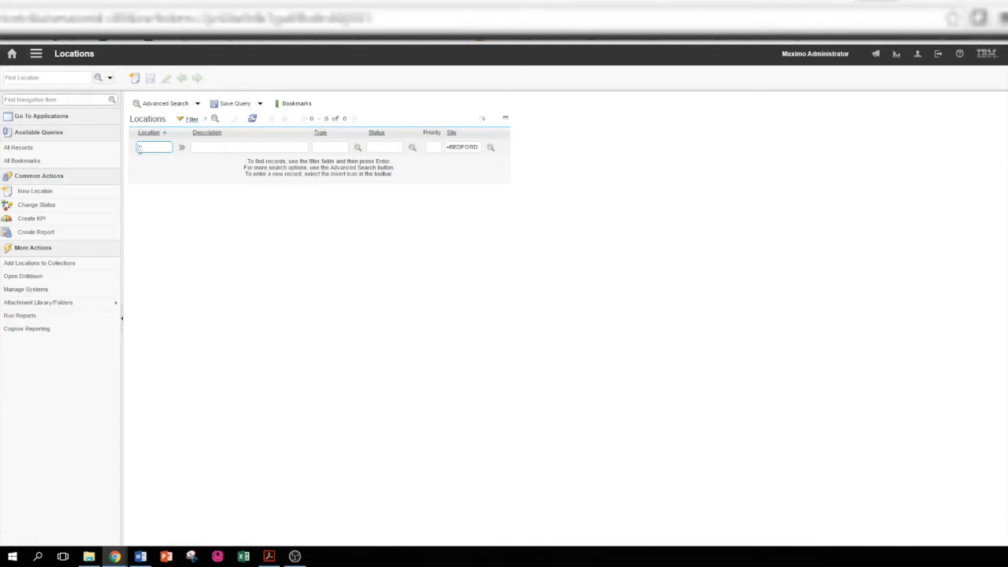
List all 211 BEDFORD locations and bring up Manage Systems from More Actions
key(Return)
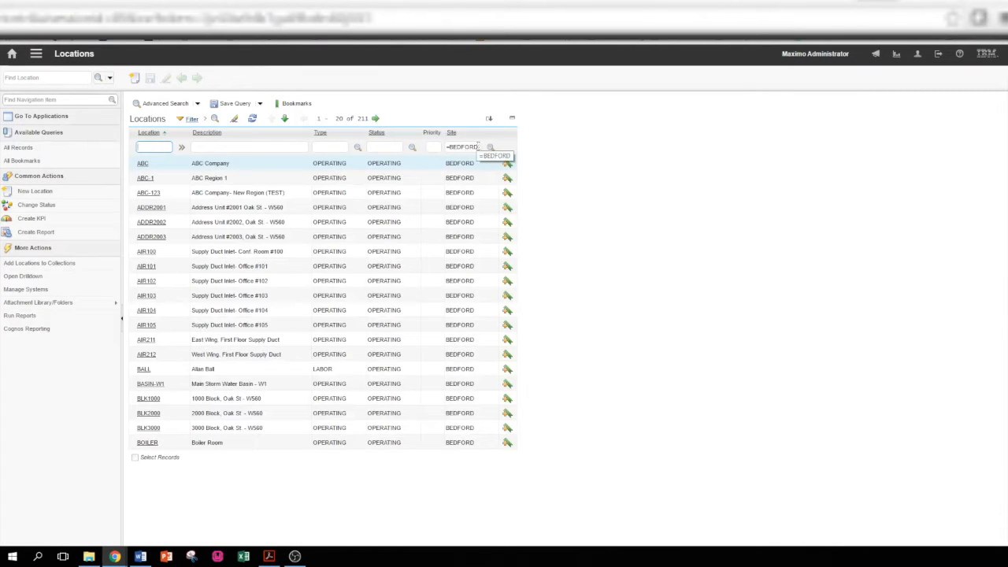
click(93, 291)
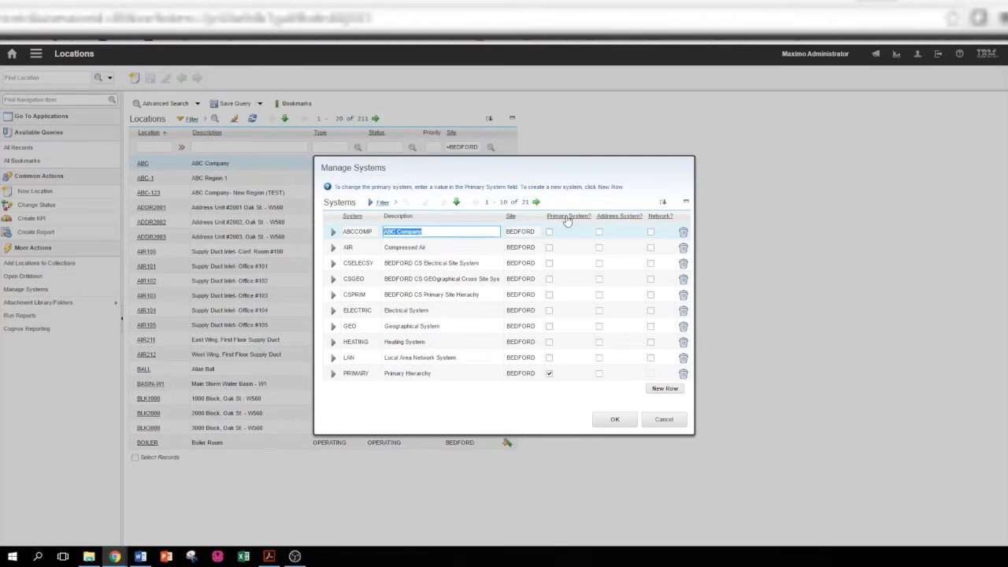
Add system VIDEO described as Video, marked as Primary System, and confirm
click(665, 389)
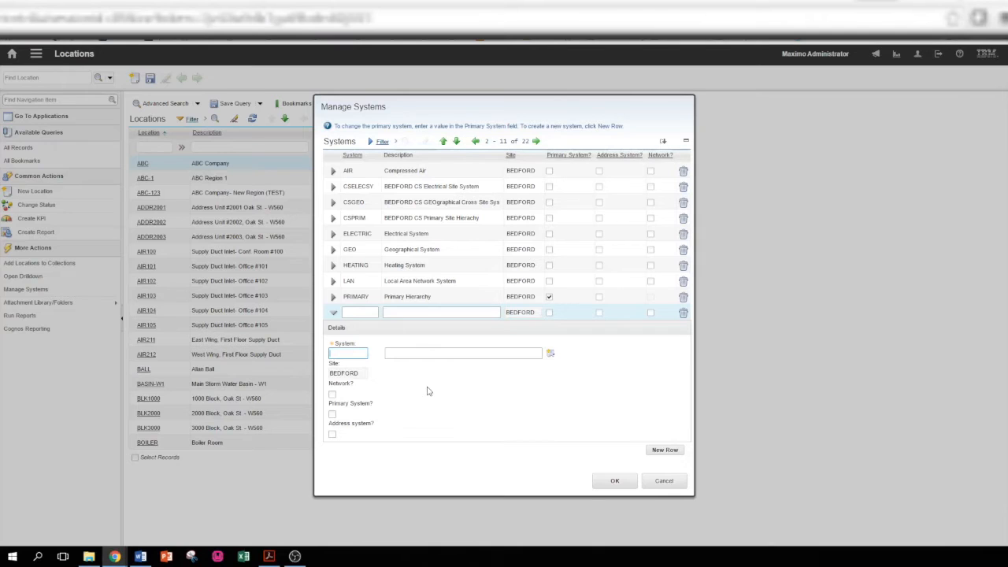
text(VIDEO)
key(Tab)
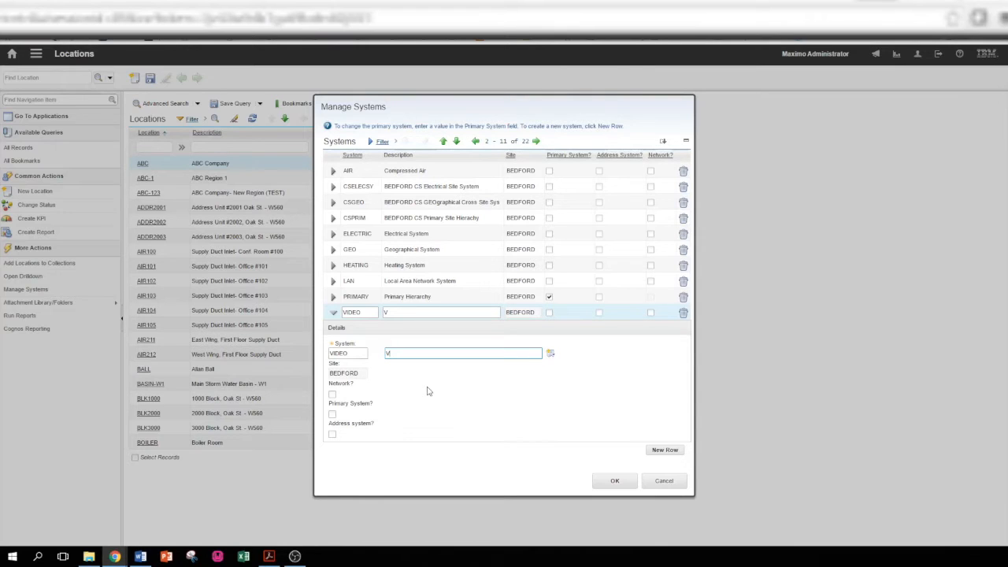
text(ideo)
click(332, 414)
click(614, 481)
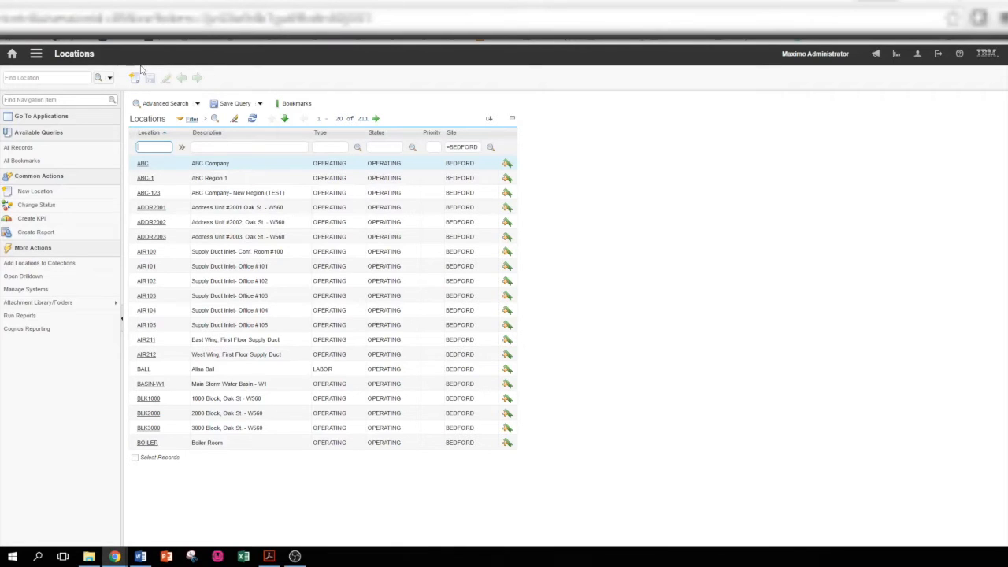
Create location VIDEO, description Video, type OPERATING, and save it at BEDFORD
click(134, 77)
text(VIDEO)
key(Tab)
text(Vi)
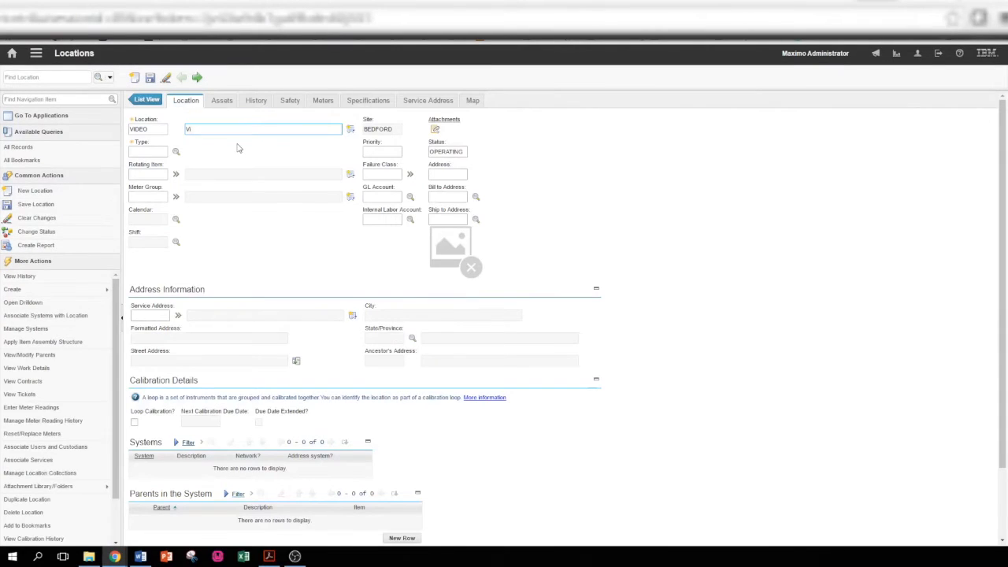
text(deo)
key(Tab)
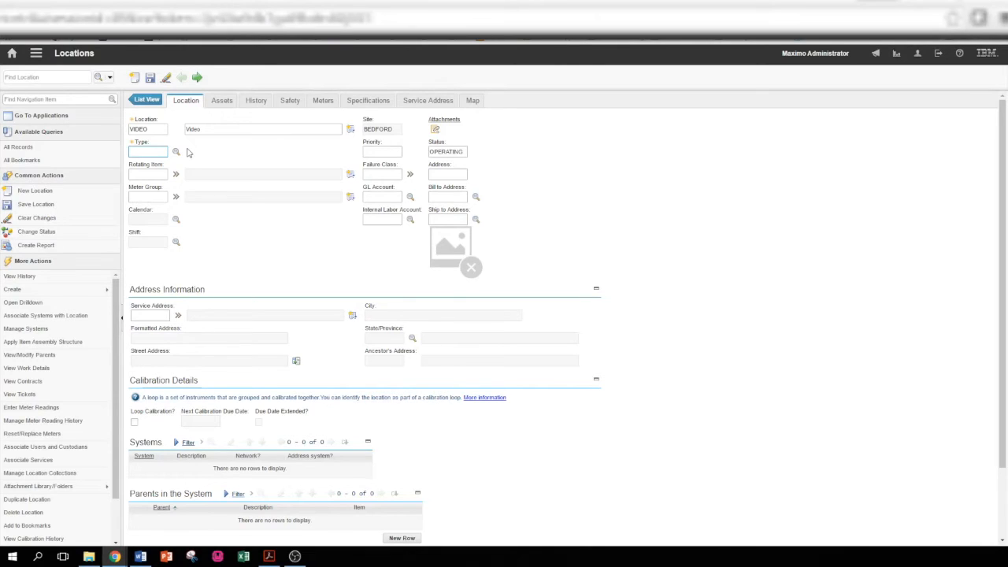
click(151, 78)
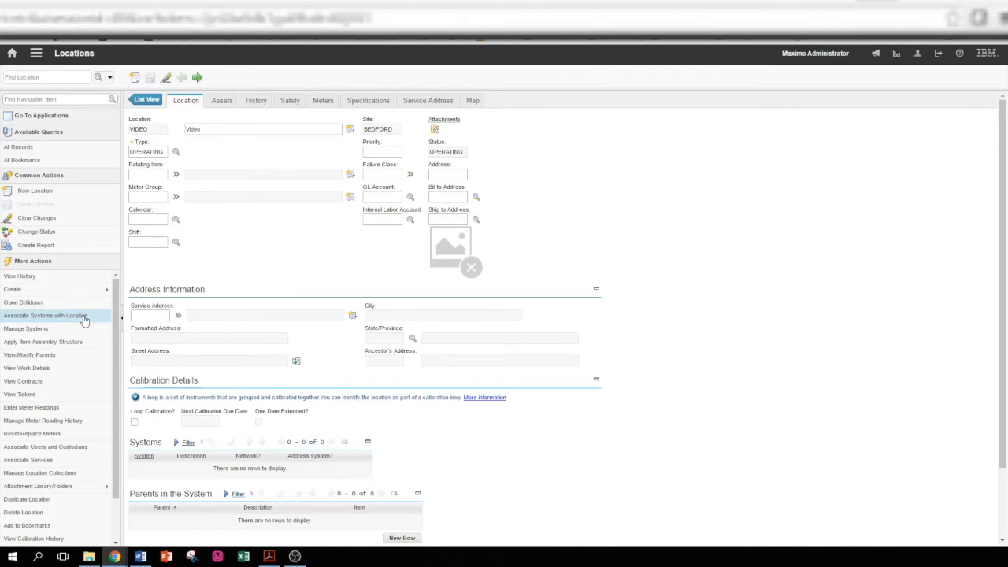
Associate the VIDEO system with the VIDEO location via Associate Systems with Location
click(85, 321)
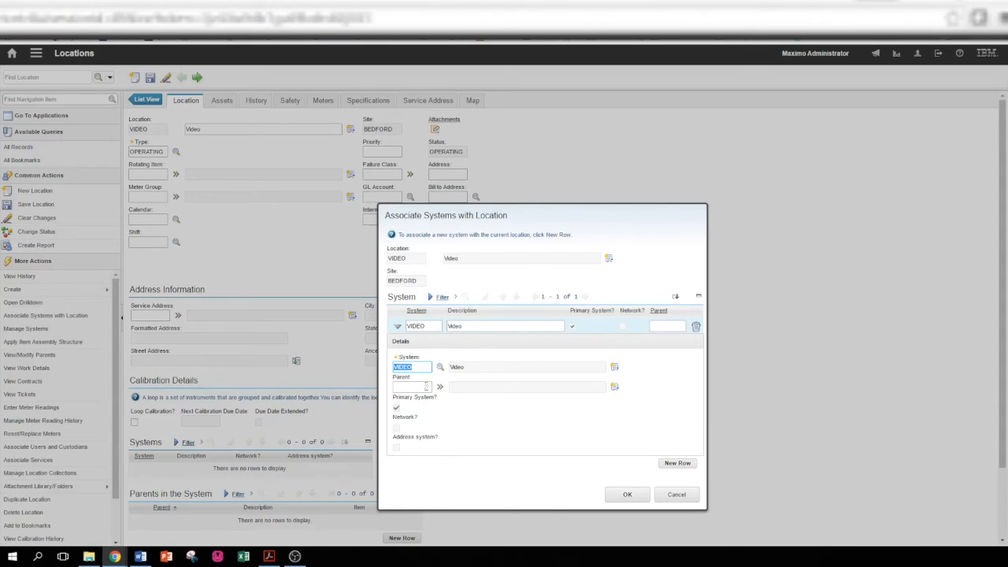
key(Return)
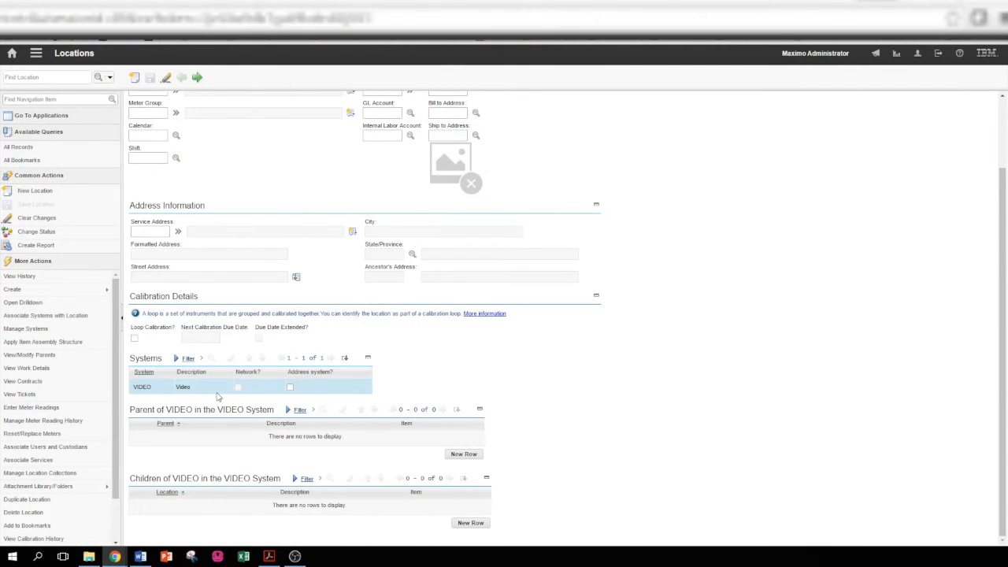
scroll(218, 396, up, 2)
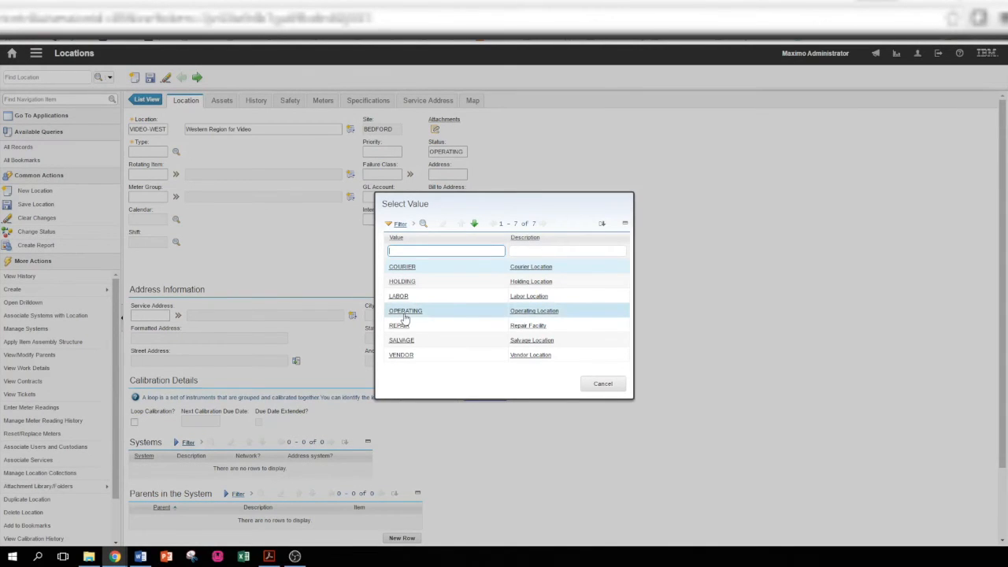
Give VIDEO-WEST the OPERATING type chosen from the type lookup
click(405, 312)
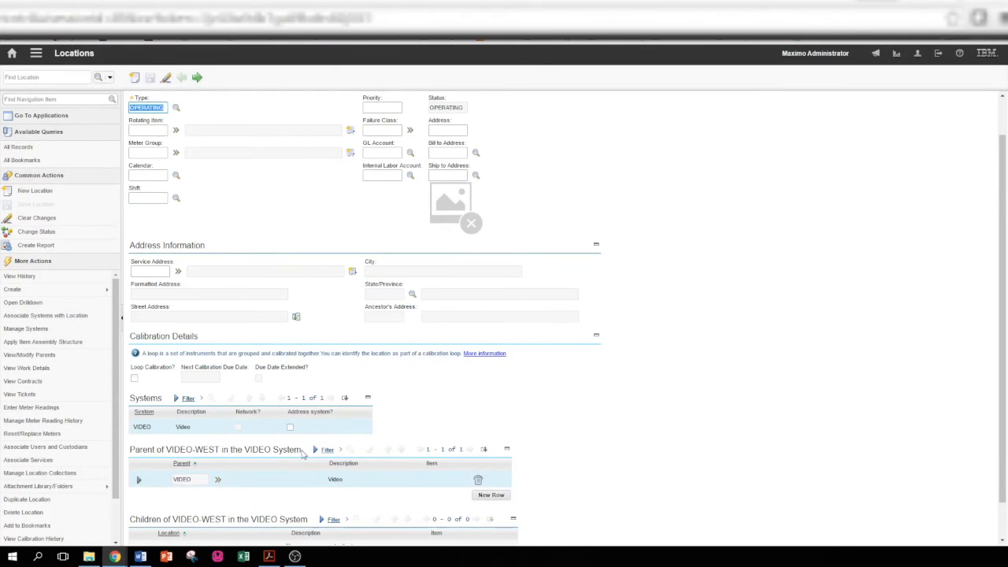
scroll(151, 128, up, 1)
text(Video-West-1)
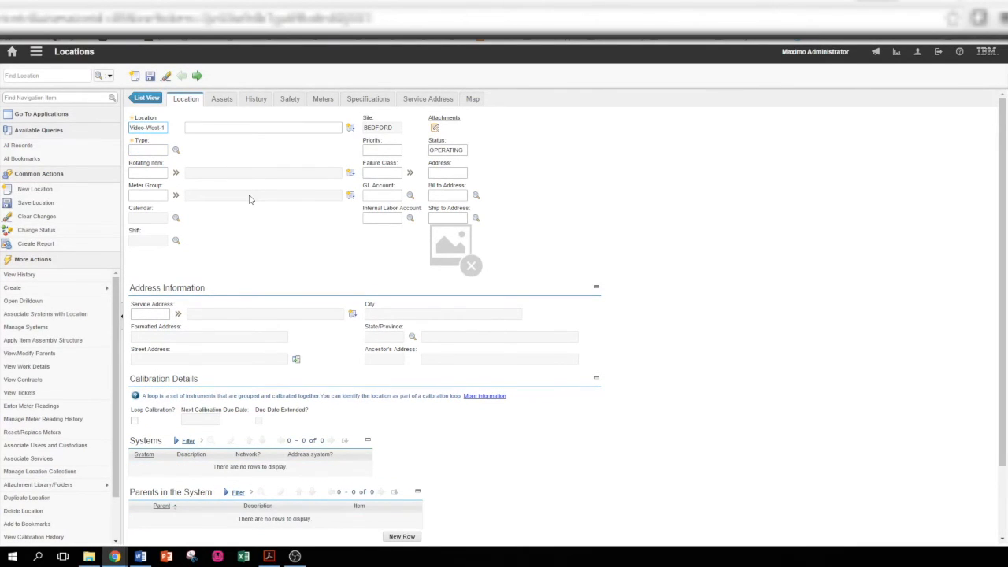
Enter VIDEO-WEST-1 with description Location 1 for west region of video
key(Tab)
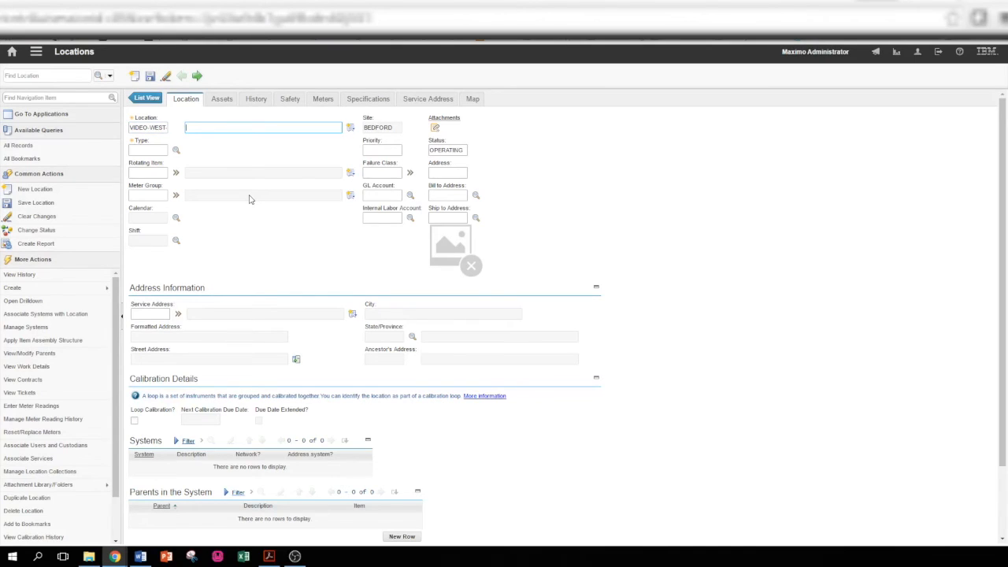
text(Location 1 for west reg)
text(ion of)
text( video)
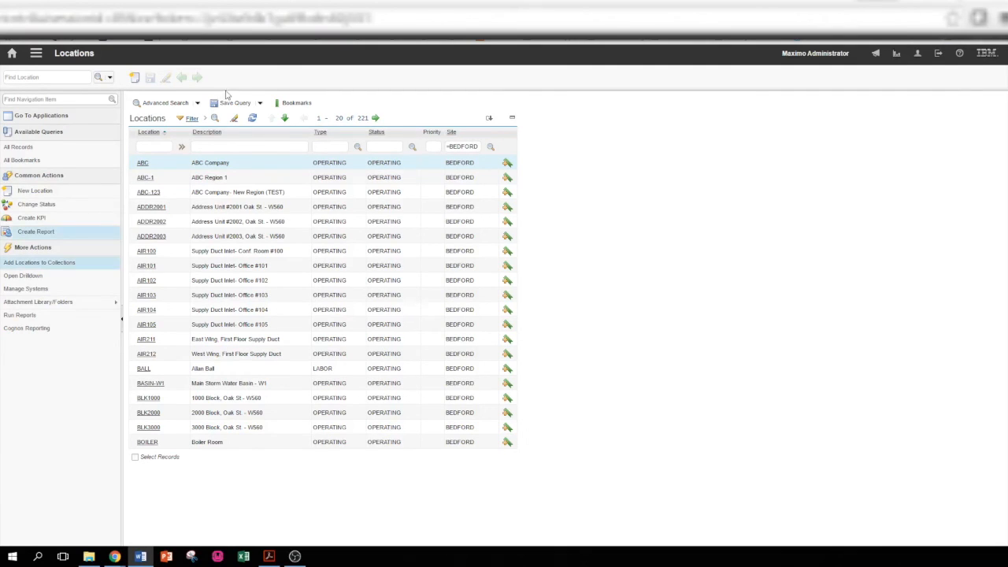
Filter the Locations list to entries matching 'video'
click(166, 148)
text(video)
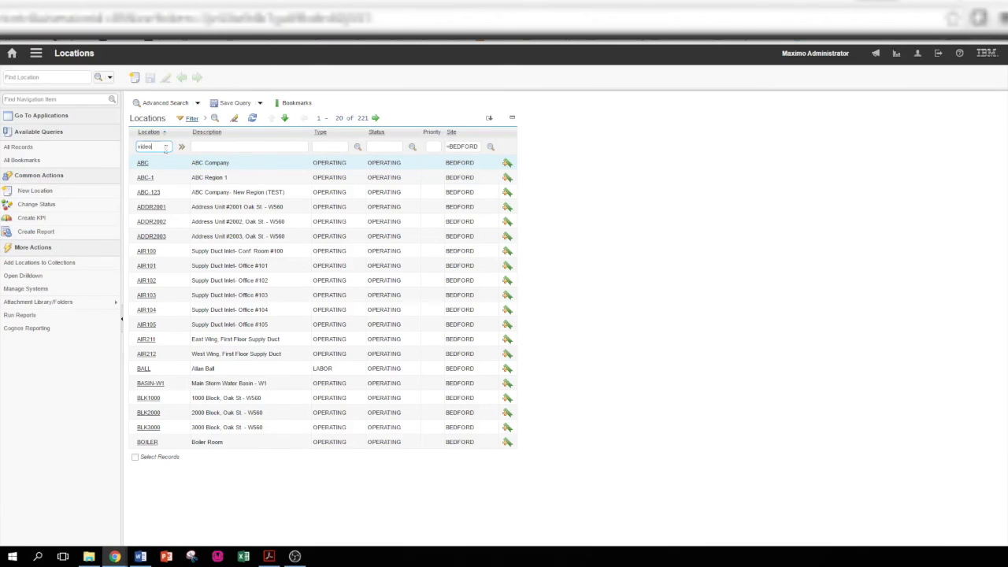
key(Return)
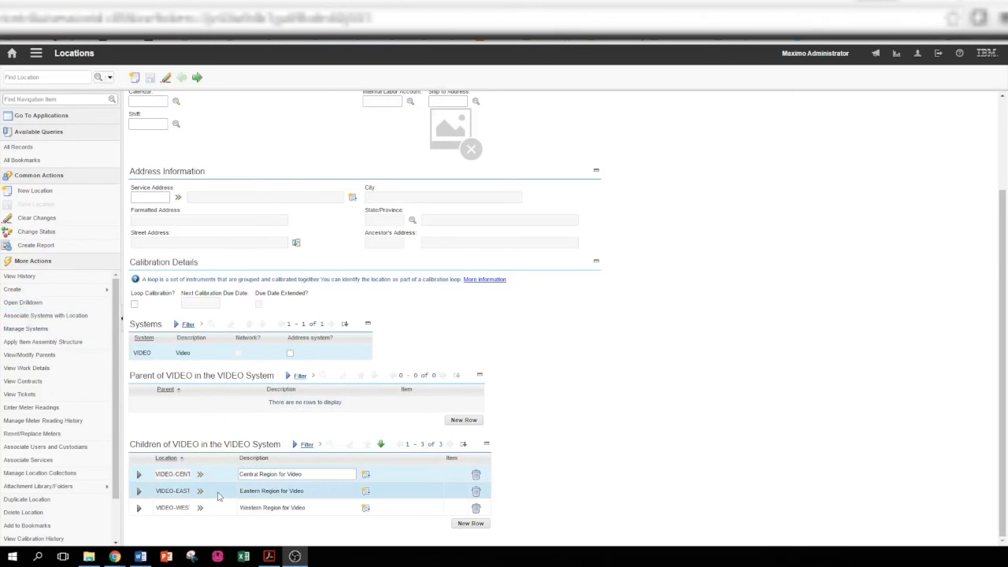
scroll(217, 495, up, 3)
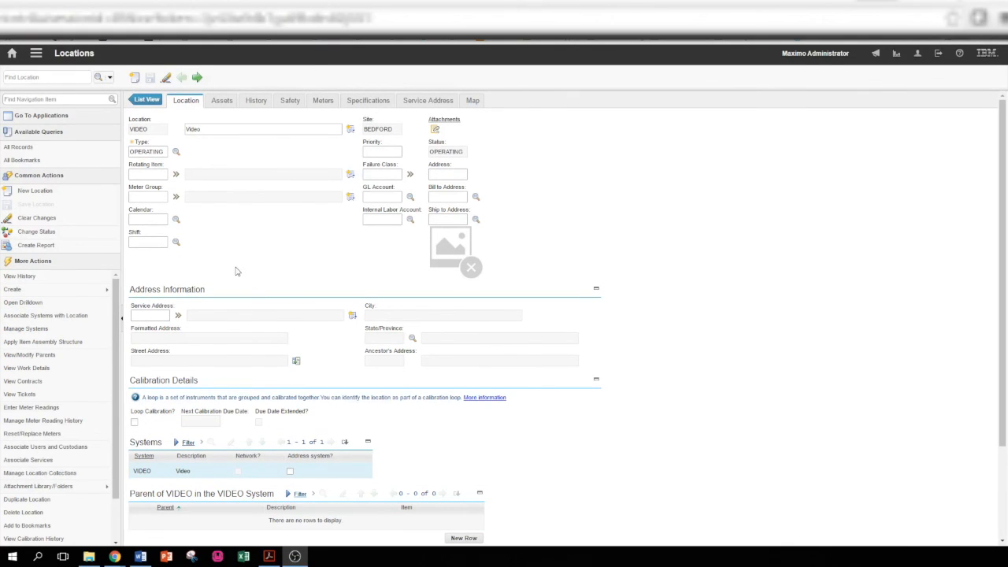
Return to the VIDEO locations list and open the VIDEO-WEST record
click(153, 100)
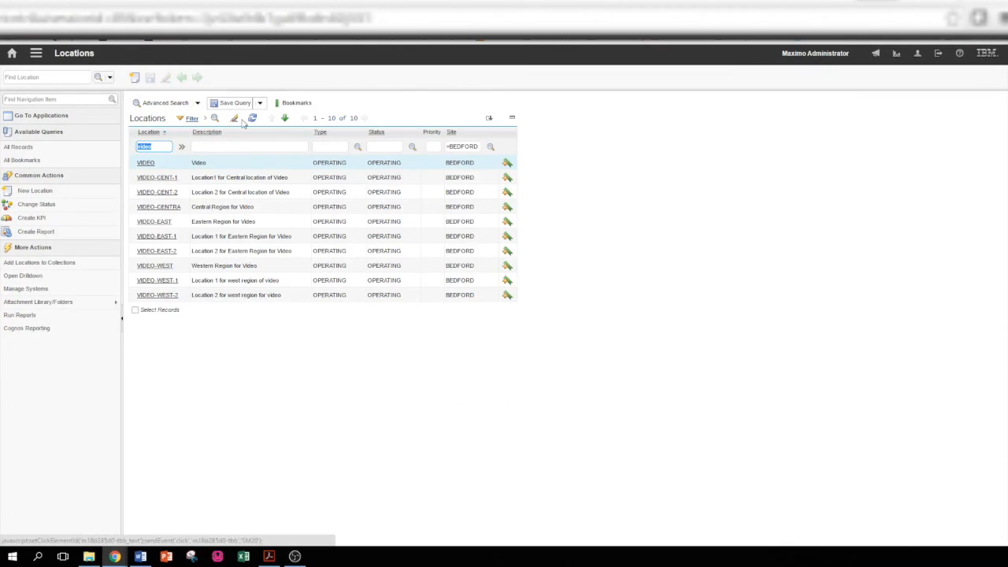
click(178, 265)
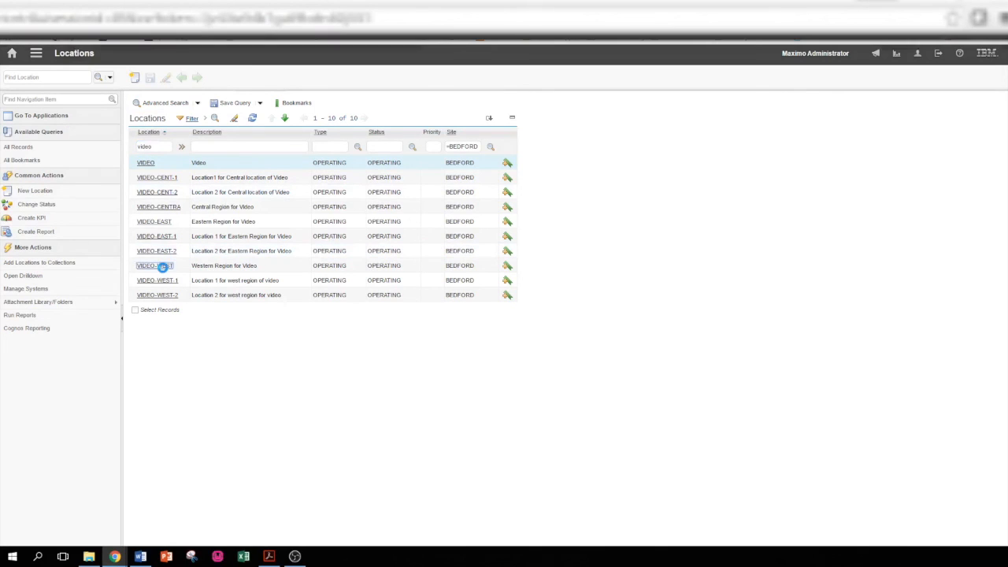